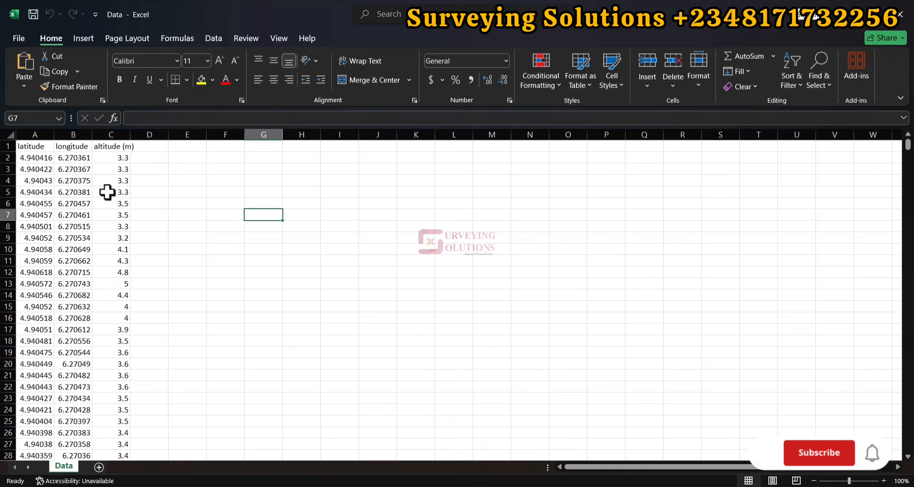
- Delete the header row containing latitude, longitude and altitude (m) from the Data sheet and save the CSV file
click(7, 147)
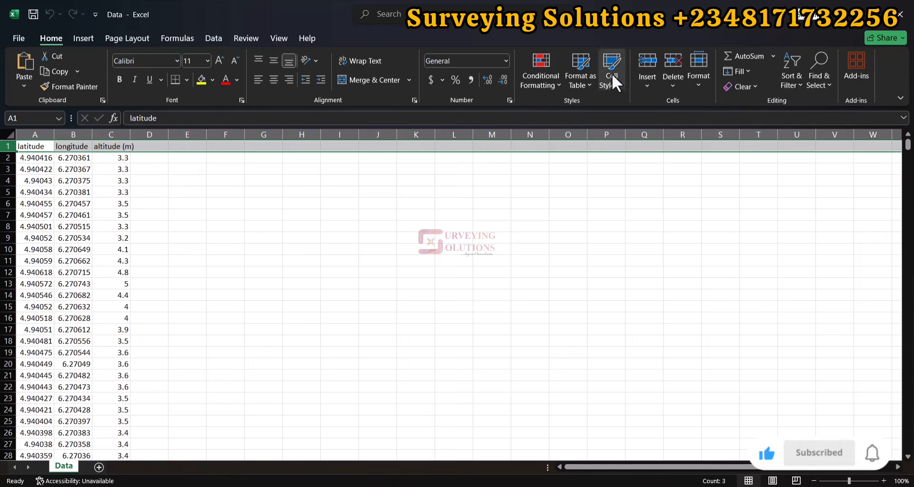
click(673, 61)
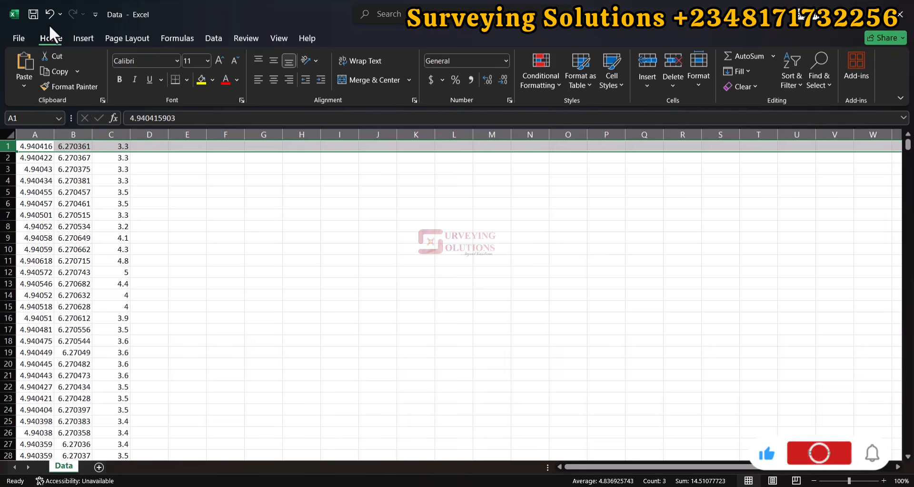
click(32, 14)
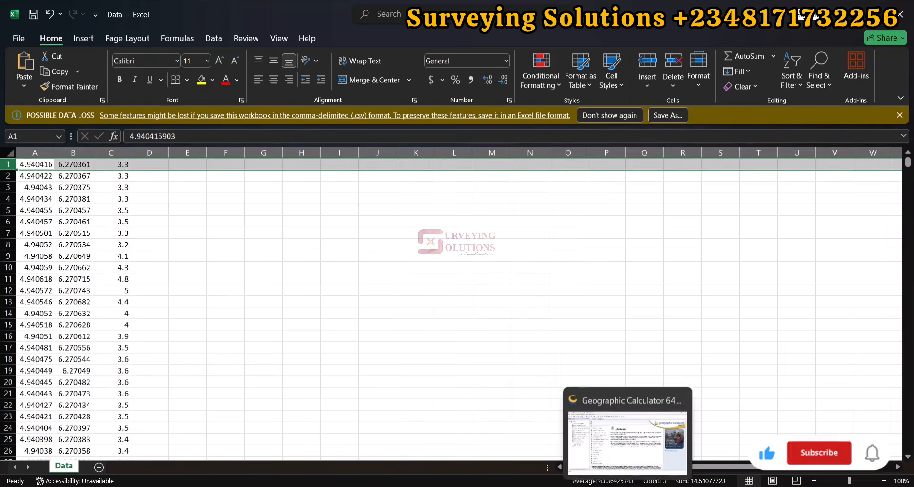
- Switch to Geographic Calculator, close the Start Page and open the Point Database Conversion job
click(614, 453)
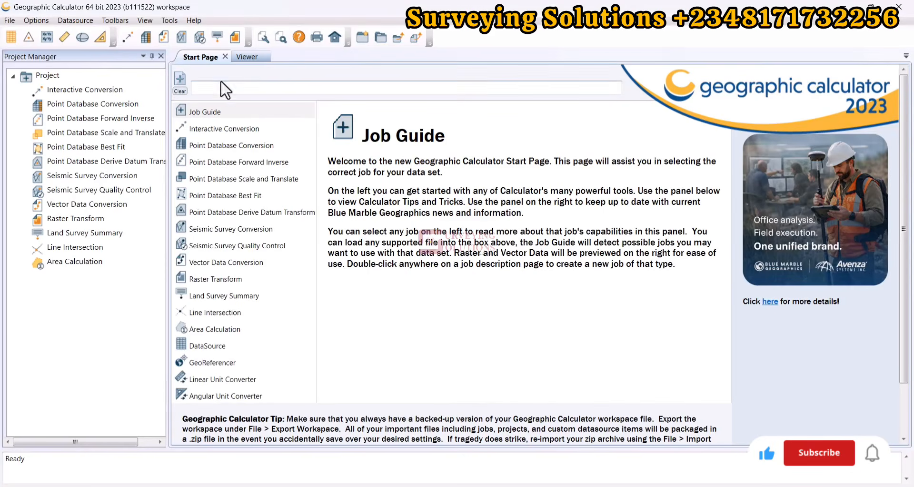
click(224, 56)
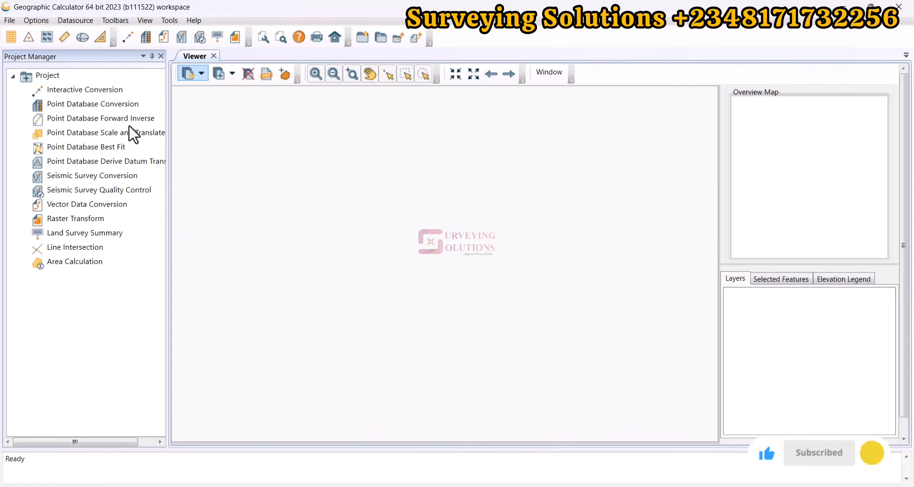
double_click(82, 90)
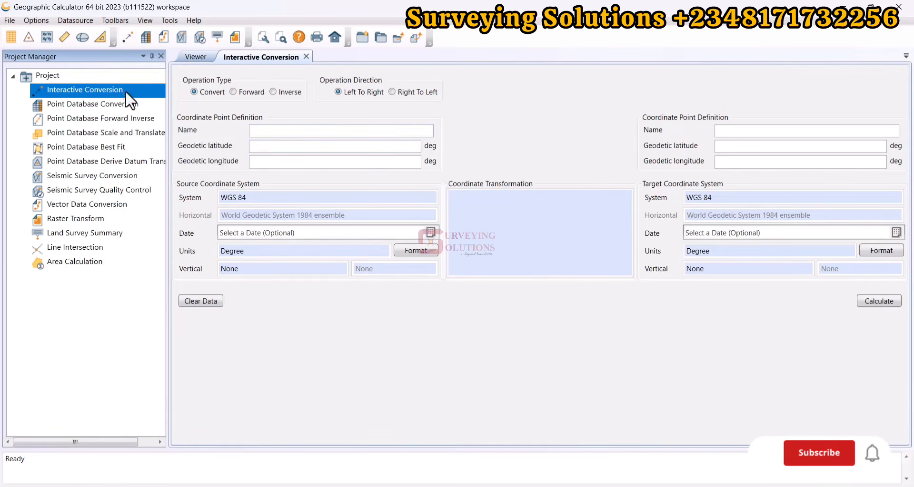
click(97, 105)
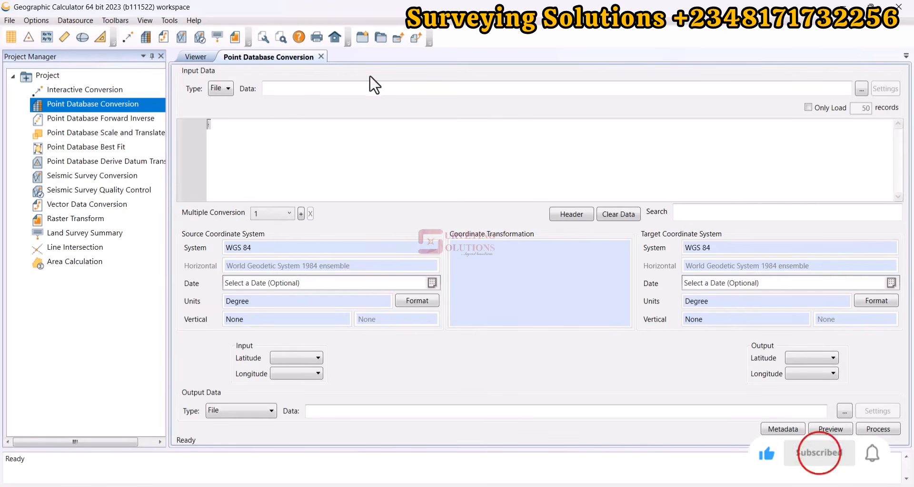
- Load the Data CSV file from the GeoCal folder as the conversion's input data
click(862, 89)
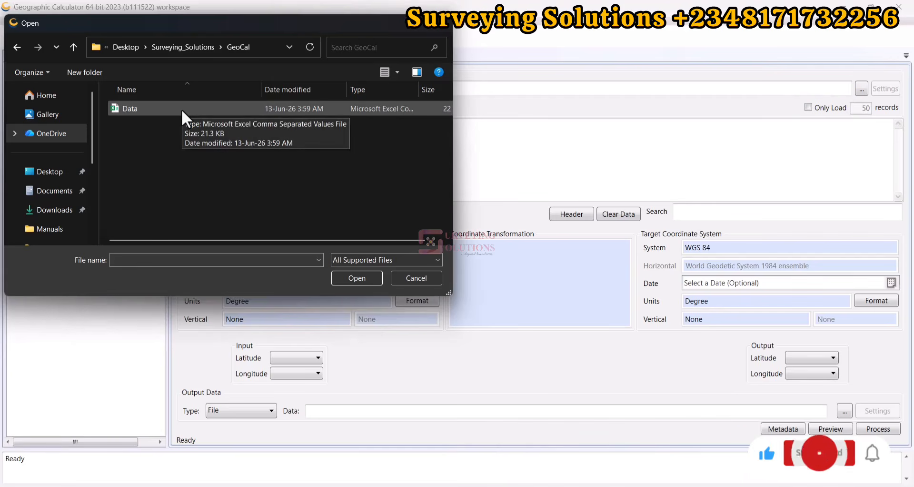
click(181, 110)
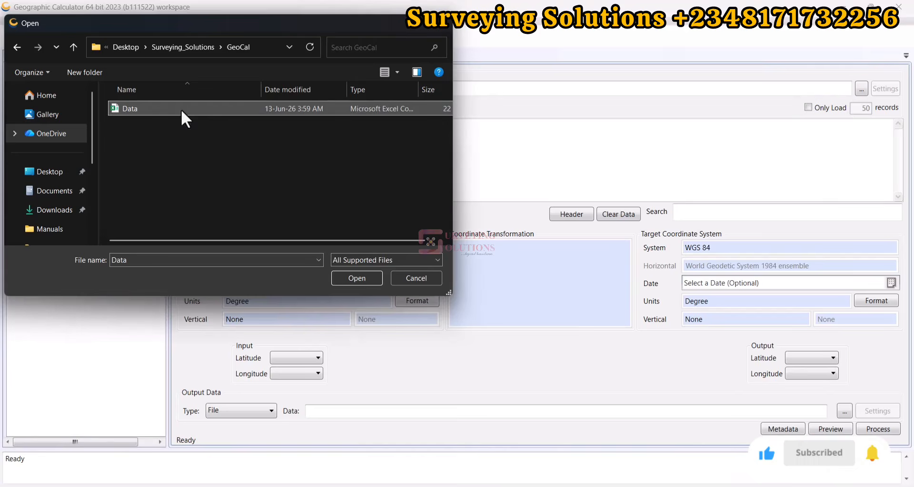
click(348, 281)
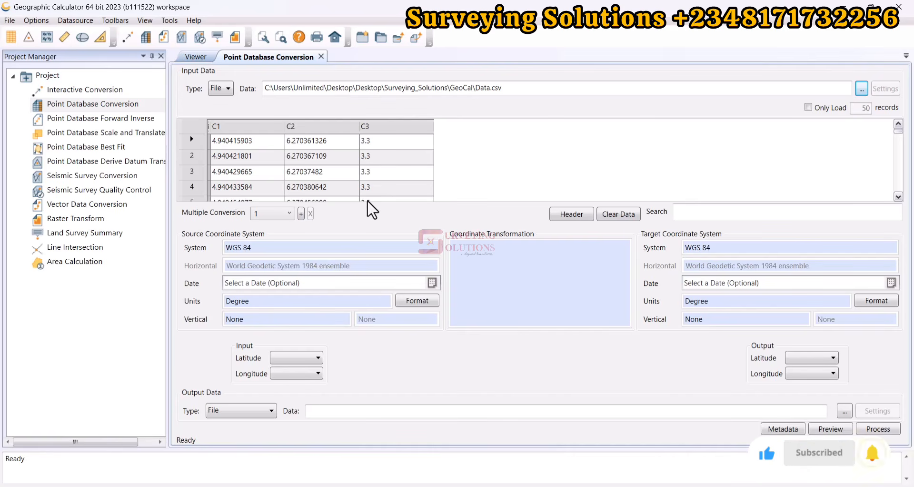
- Assign column C1 as the input latitude and column C2 as the input longitude
click(293, 356)
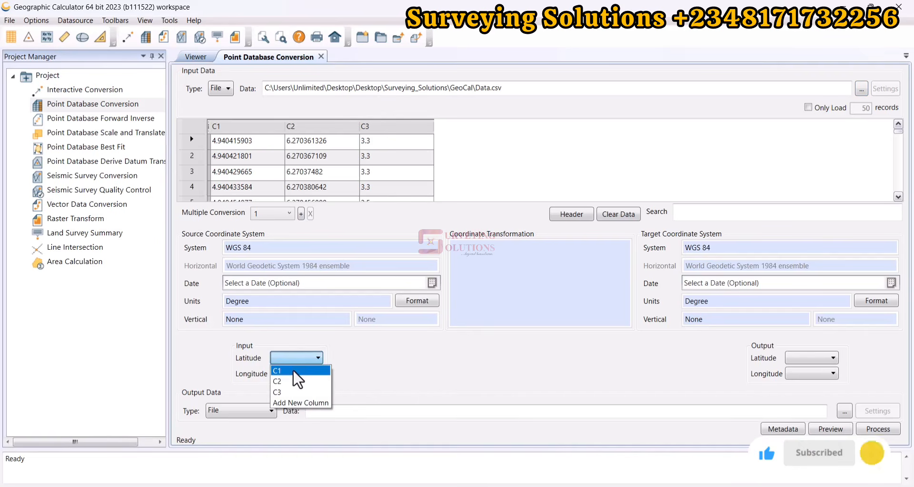
click(293, 371)
click(293, 373)
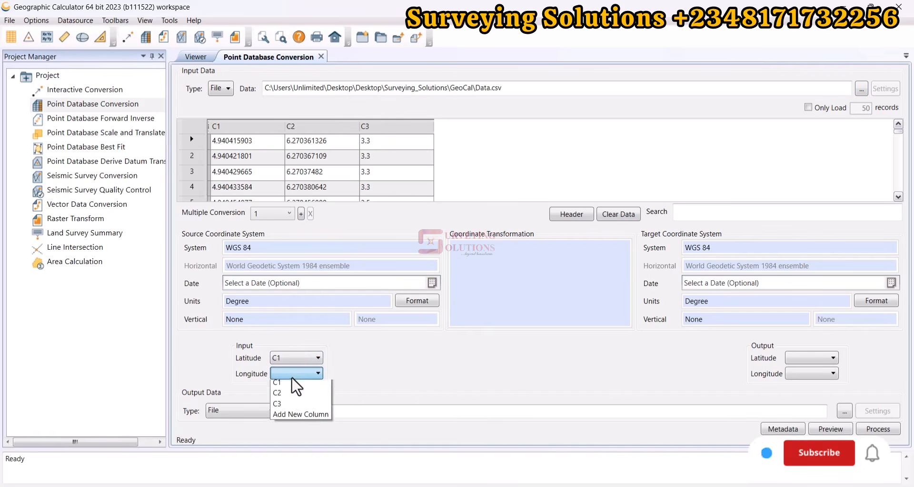
click(289, 396)
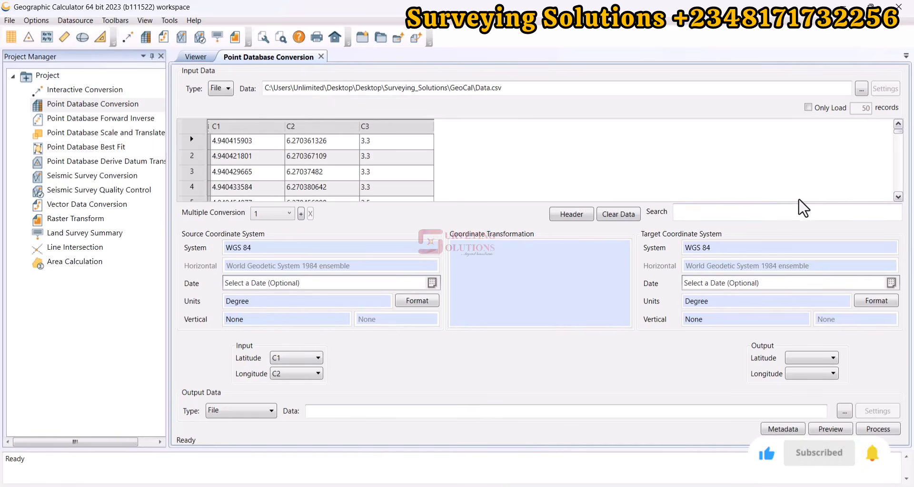
- Open the target coordinate system selection without limiting by geographic area and go to the Projected > UTM > WGS84 folder
double_click(753, 248)
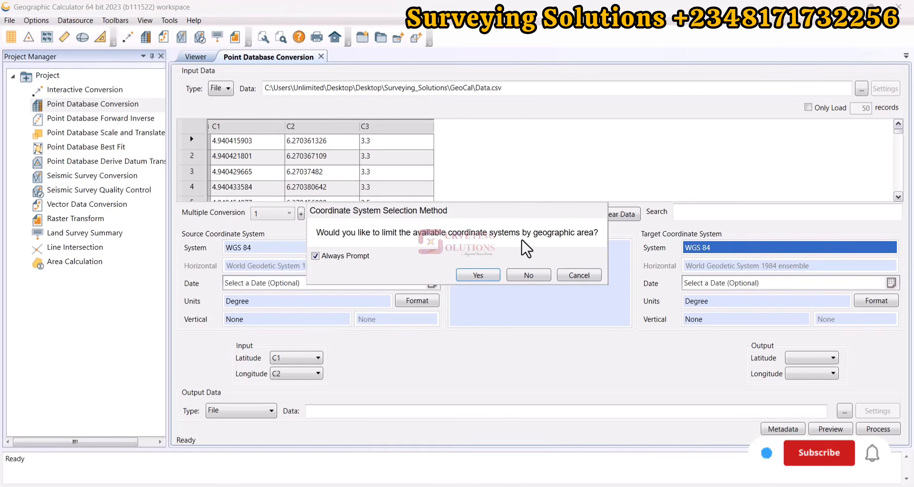
click(529, 276)
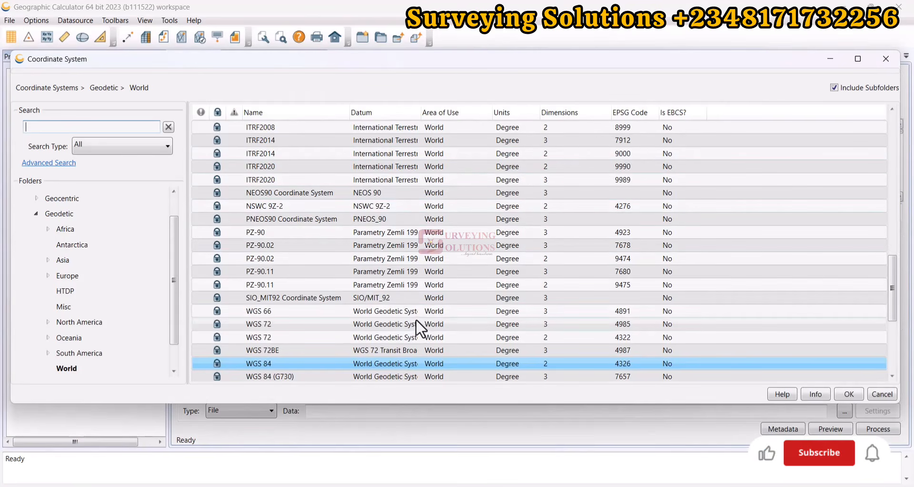
scroll(398, 331, down, 2)
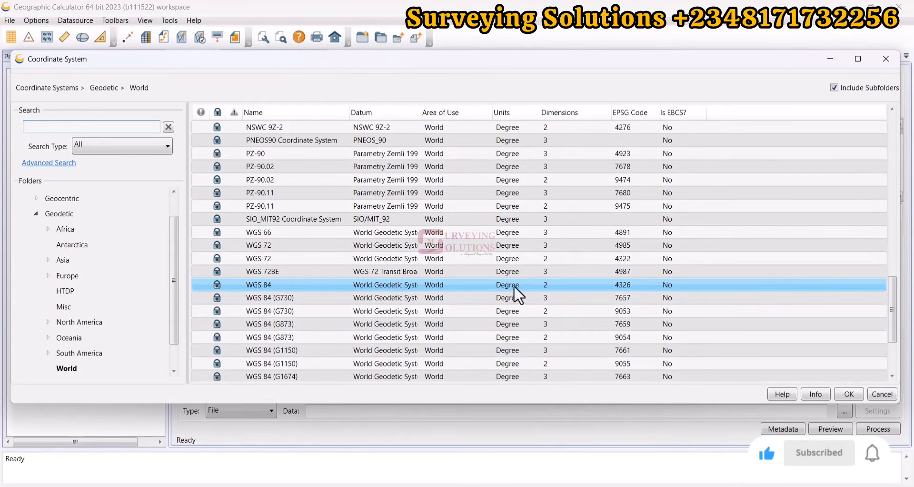
scroll(470, 300, up, 4)
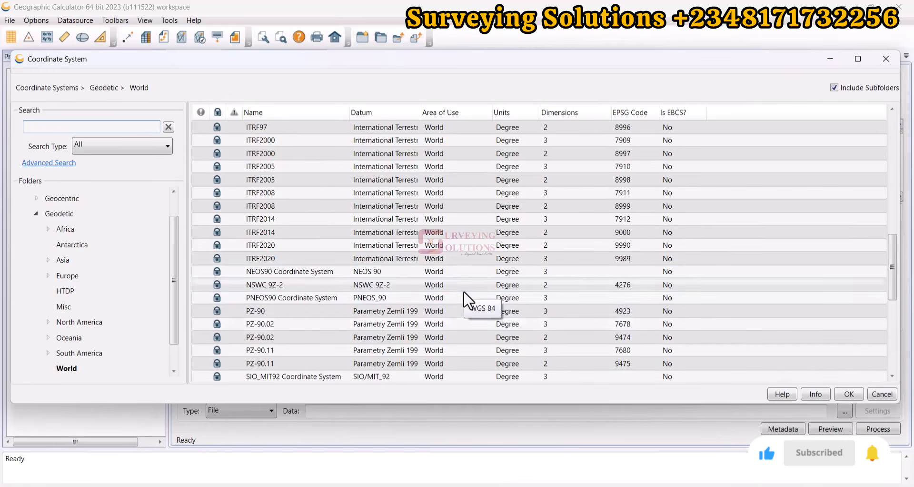
click(36, 214)
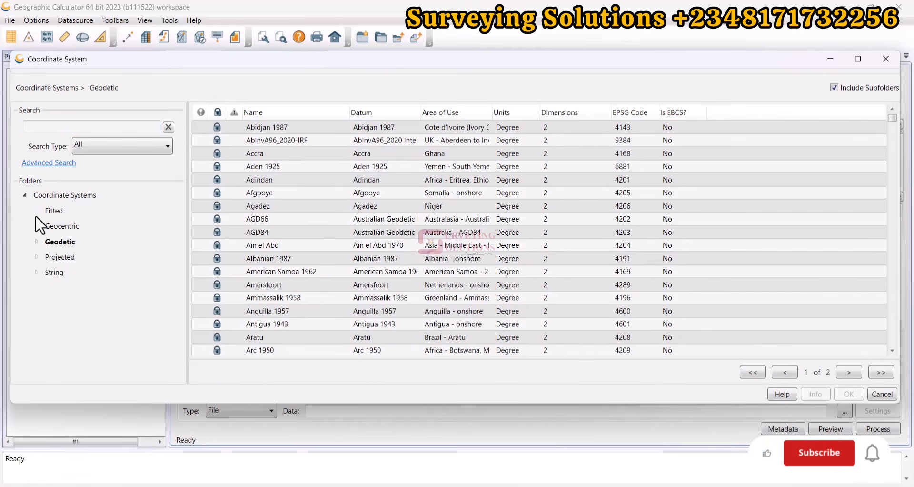
click(56, 257)
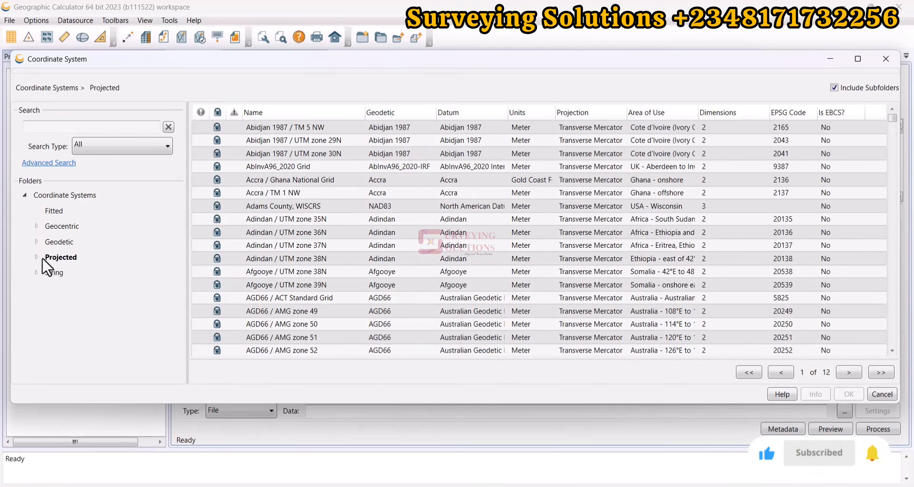
click(36, 257)
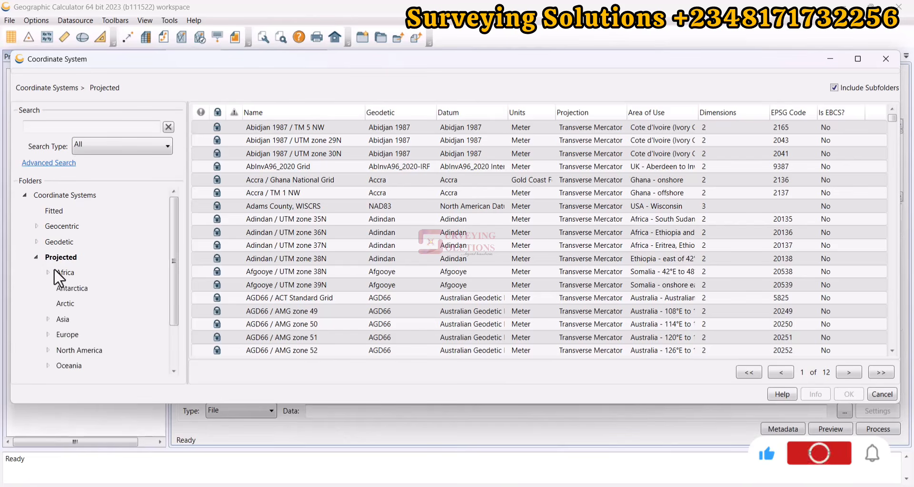
scroll(65, 292, down, 1)
scroll(64, 291, down, 1)
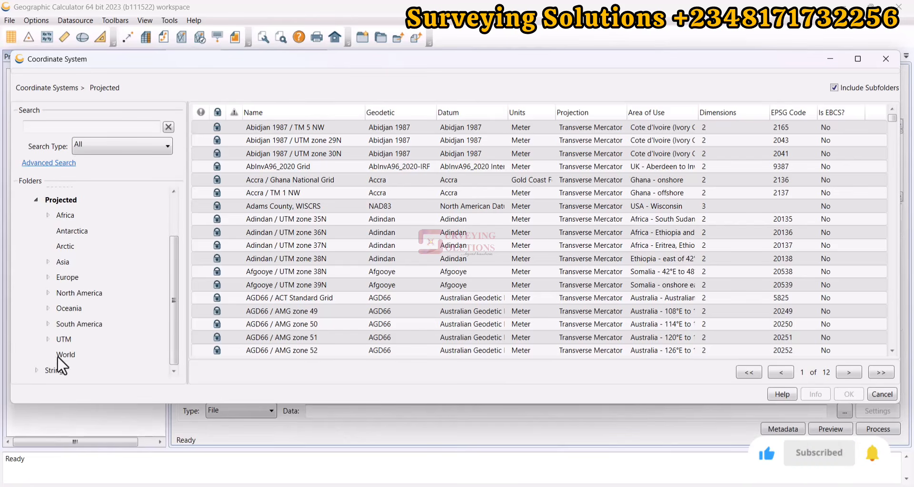
click(51, 342)
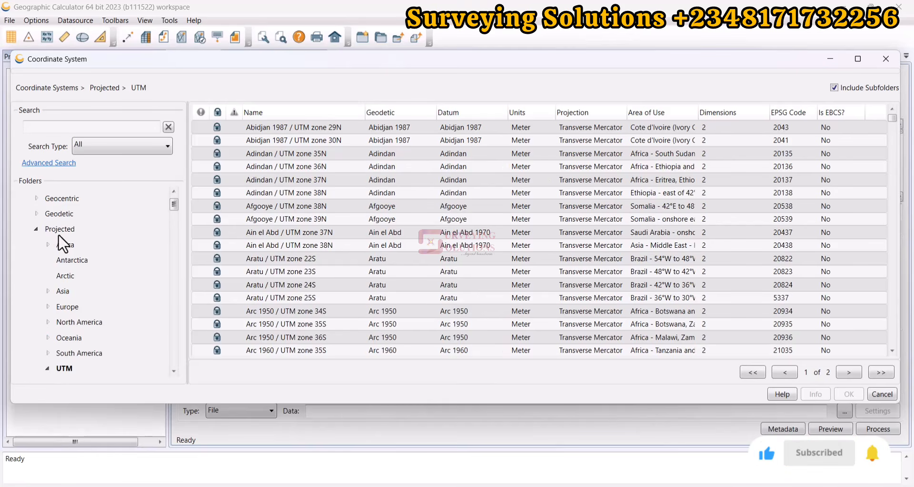
scroll(76, 326, down, 2)
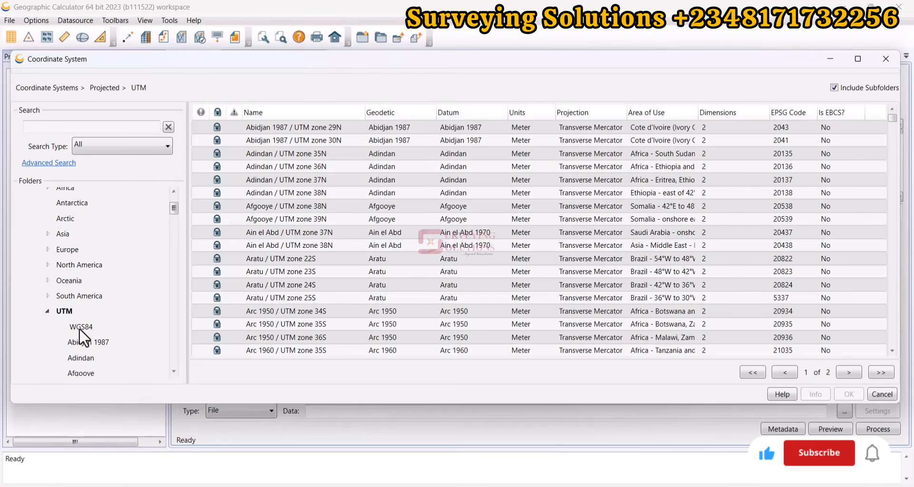
click(80, 327)
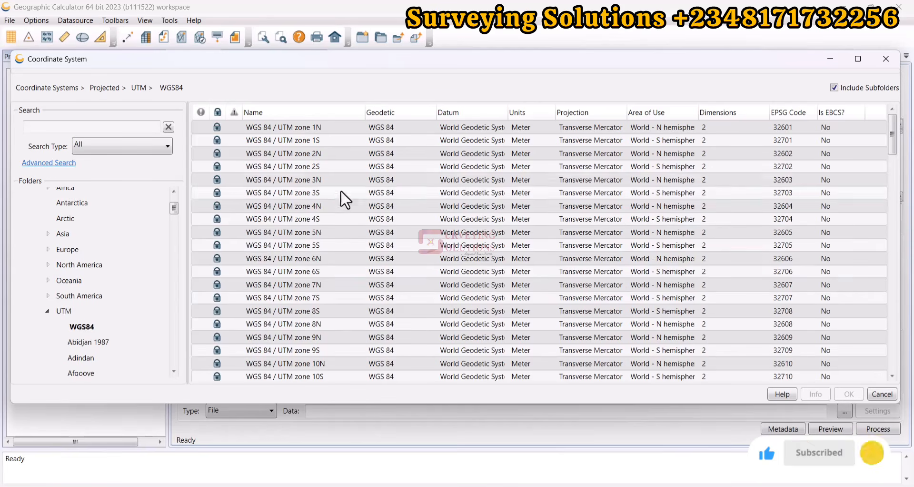
- Find and select WGS 84 / UTM zone 32N among the WGS84 UTM zones
scroll(490, 164, down, 17)
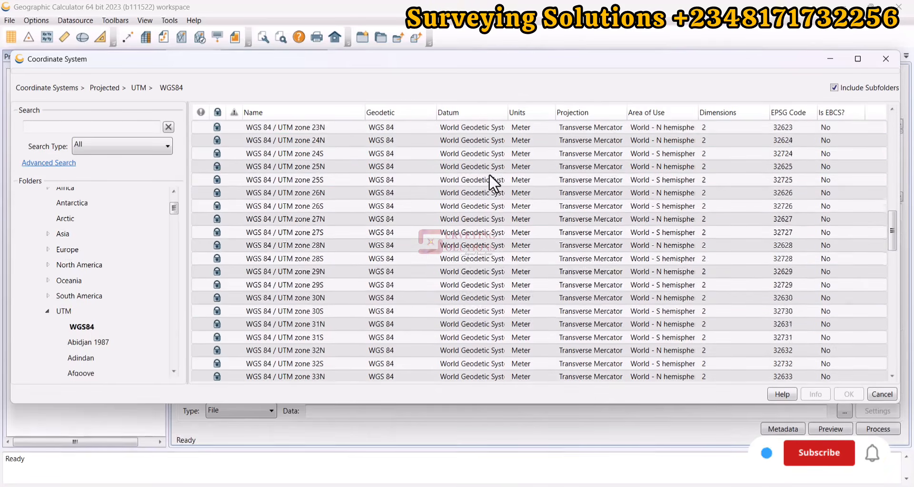
scroll(489, 173, down, 13)
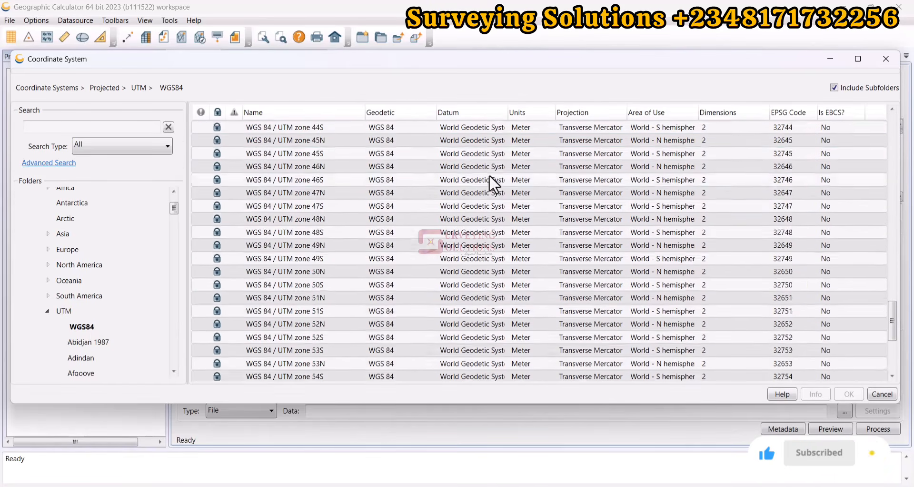
scroll(489, 180, down, 8)
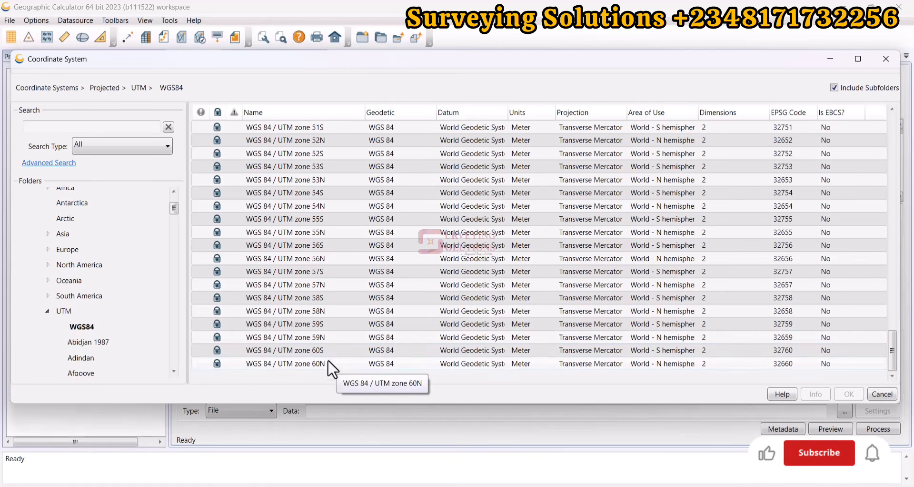
scroll(407, 243, up, 1)
scroll(407, 243, up, 11)
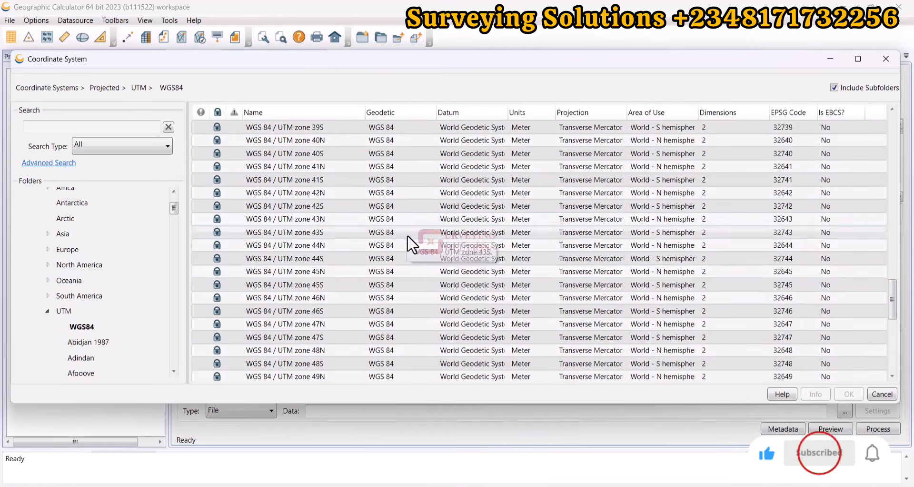
scroll(408, 236, up, 2)
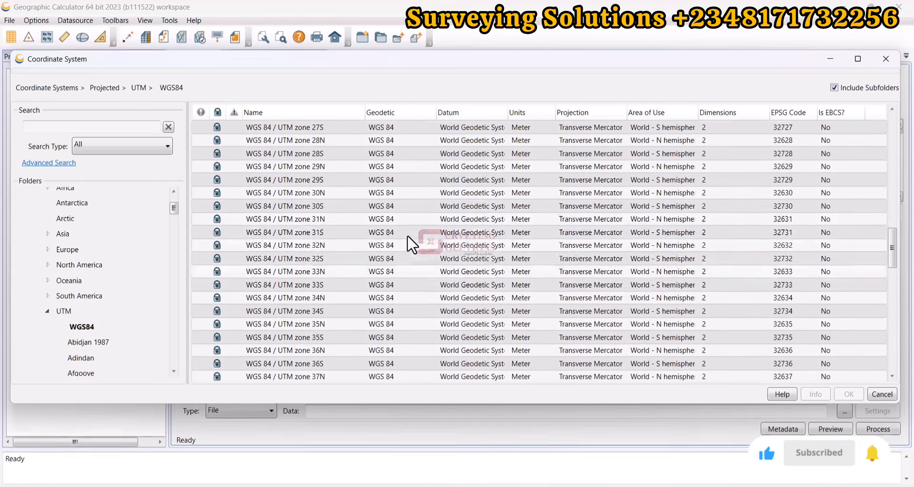
click(324, 248)
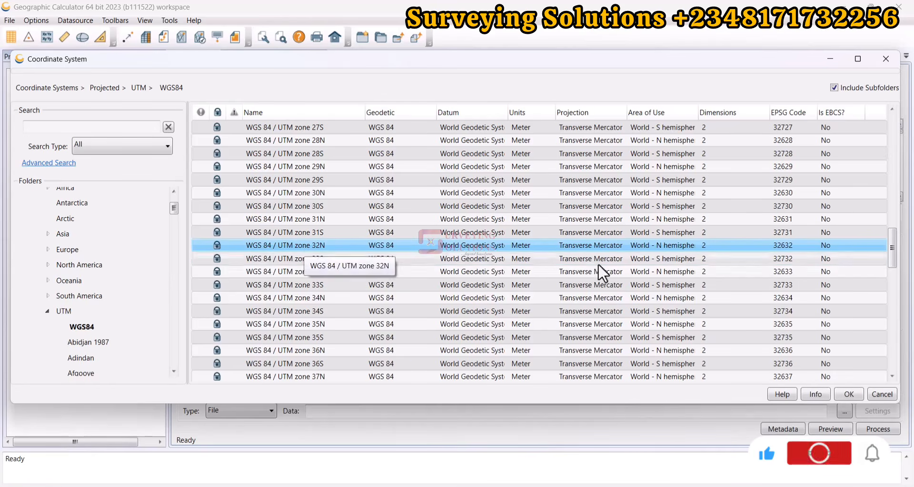
- Review the projection details of WGS 84 / UTM zone 32N and apply it as the target coordinate system
click(816, 394)
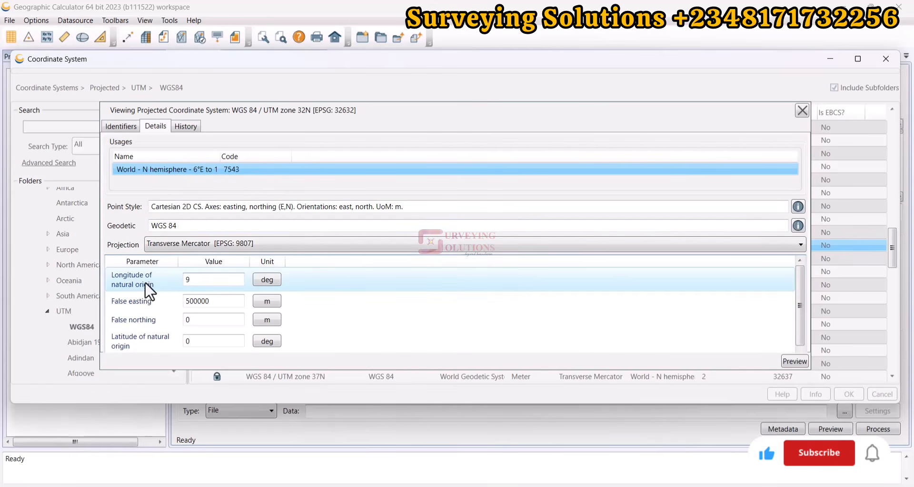
scroll(167, 312, down, 1)
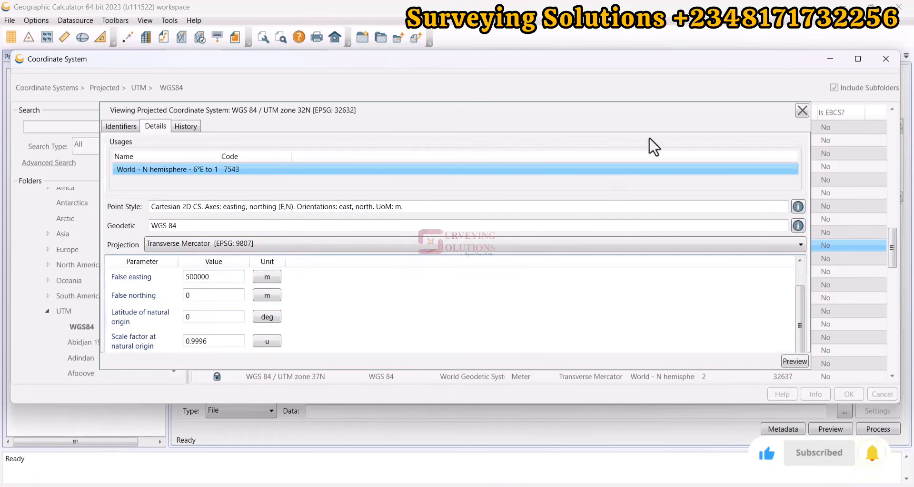
click(803, 111)
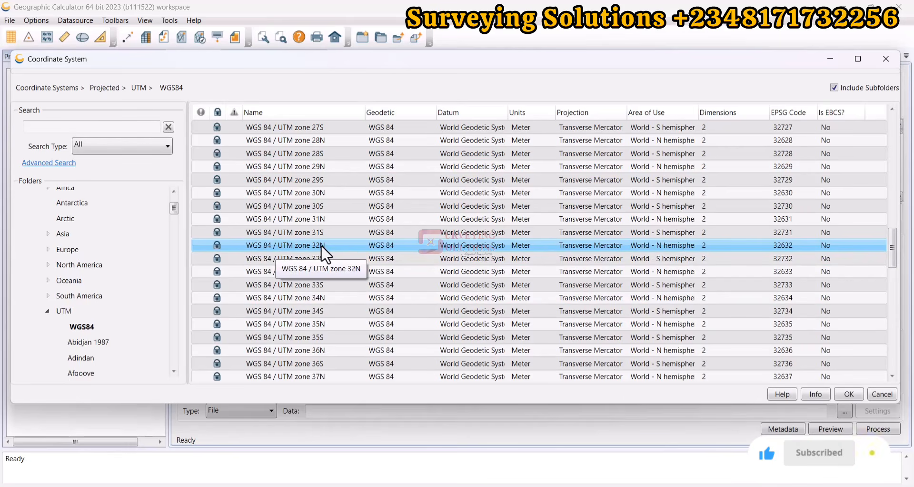
click(862, 394)
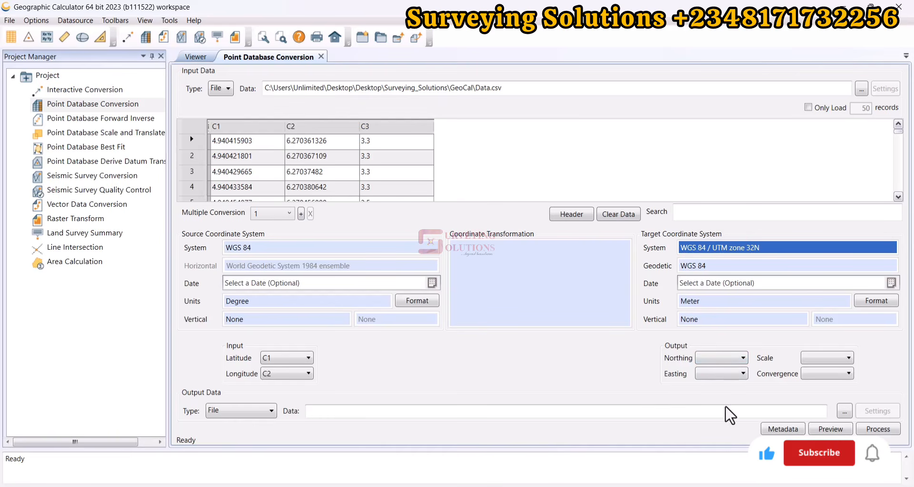
- Add new column C4 for the output northing and new column C5 for the output easting
click(732, 359)
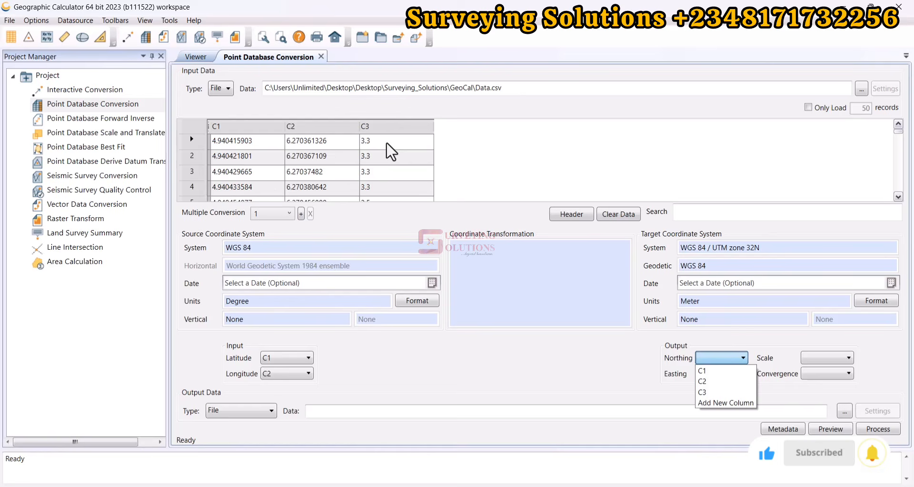
click(739, 404)
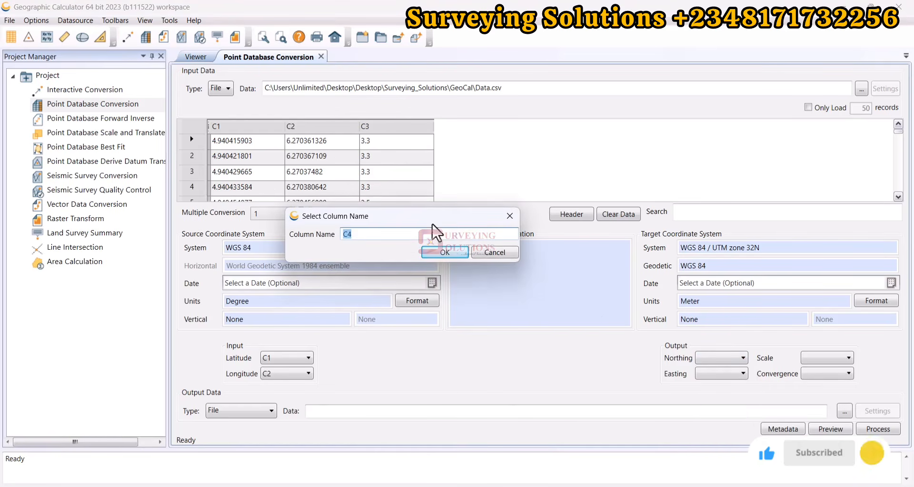
click(451, 250)
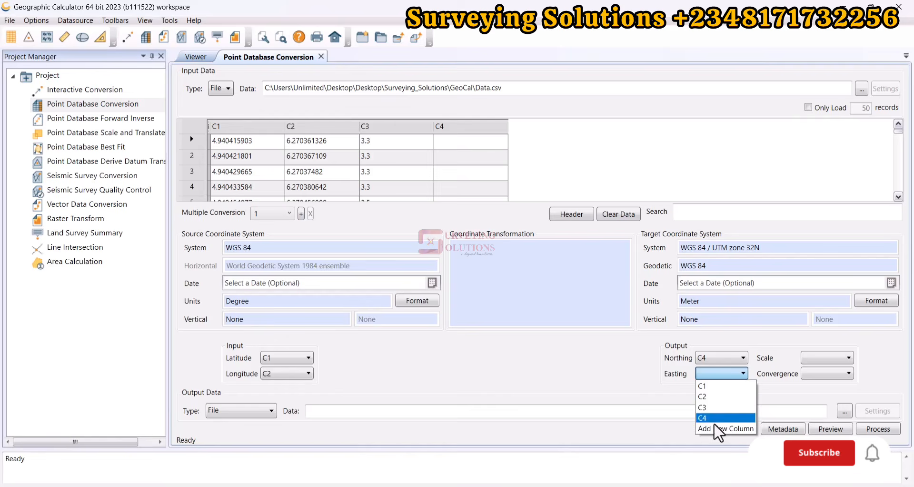
click(713, 426)
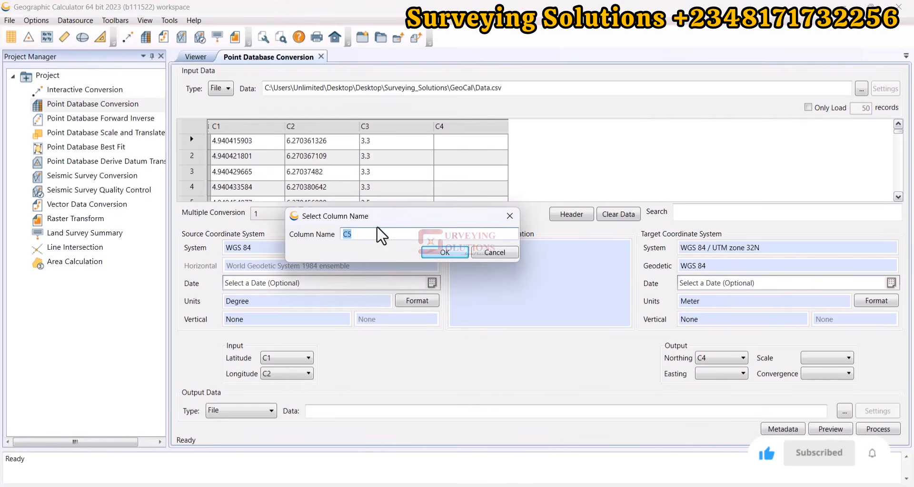
click(444, 253)
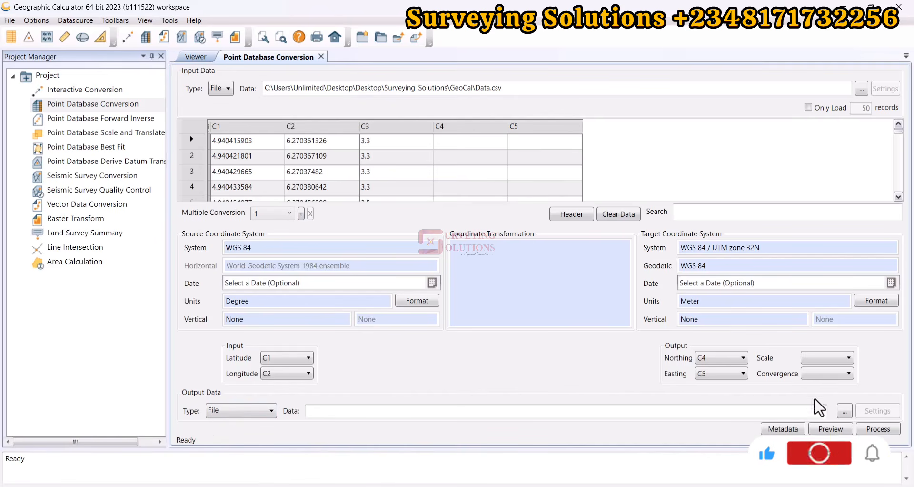
- Set the output file to Data_UTM in the GeoCal folder, saved as Comma Separated Values (*.csv)
click(844, 411)
click(135, 109)
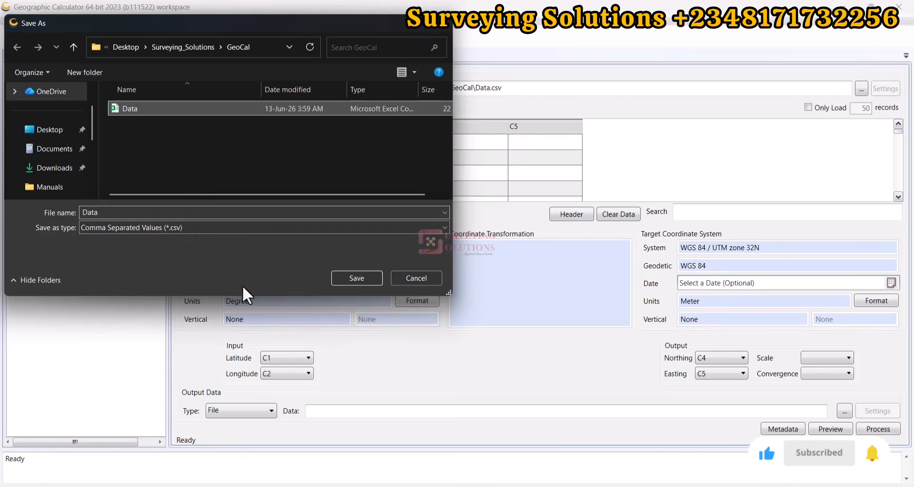
click(114, 213)
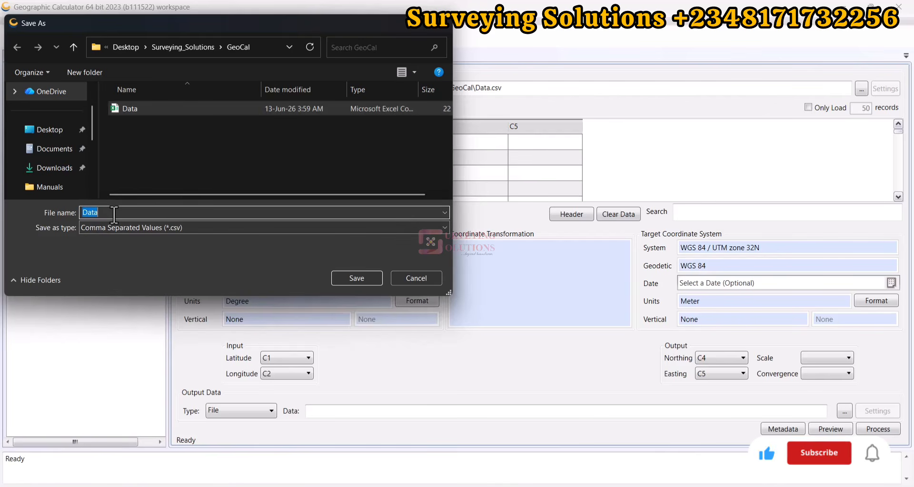
click(115, 212)
text(_UTM)
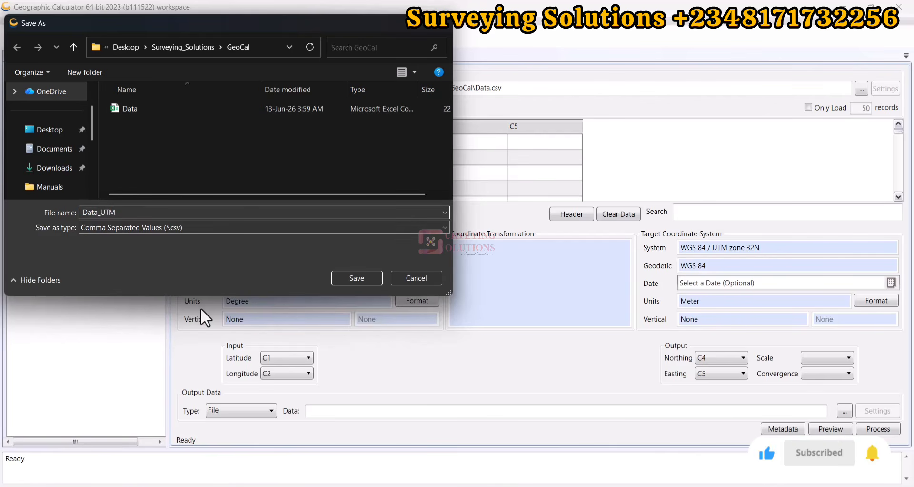
click(243, 227)
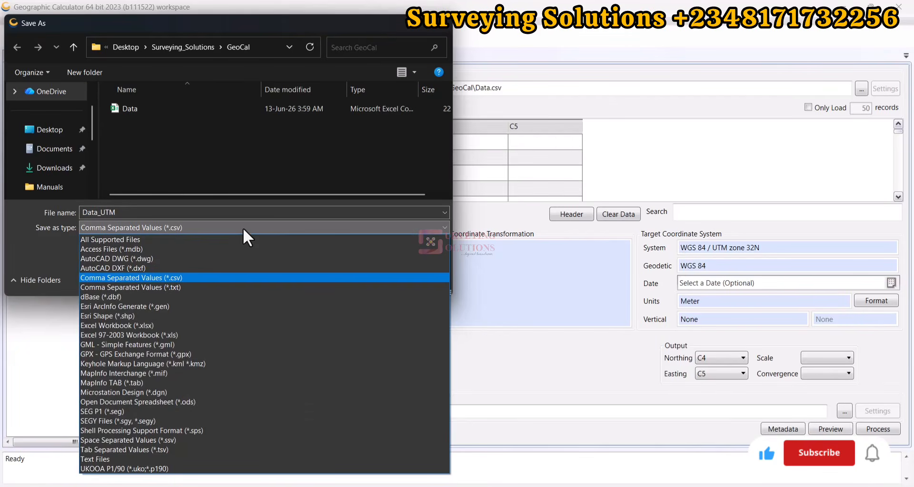
click(213, 225)
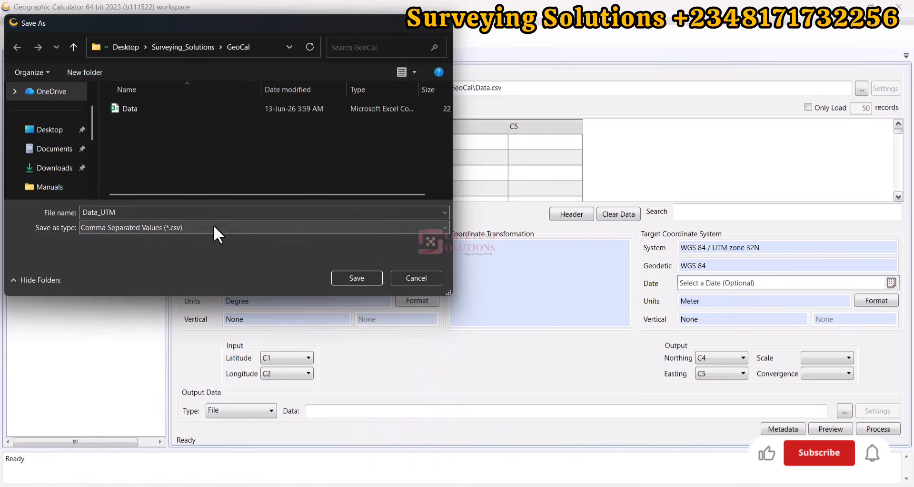
click(359, 281)
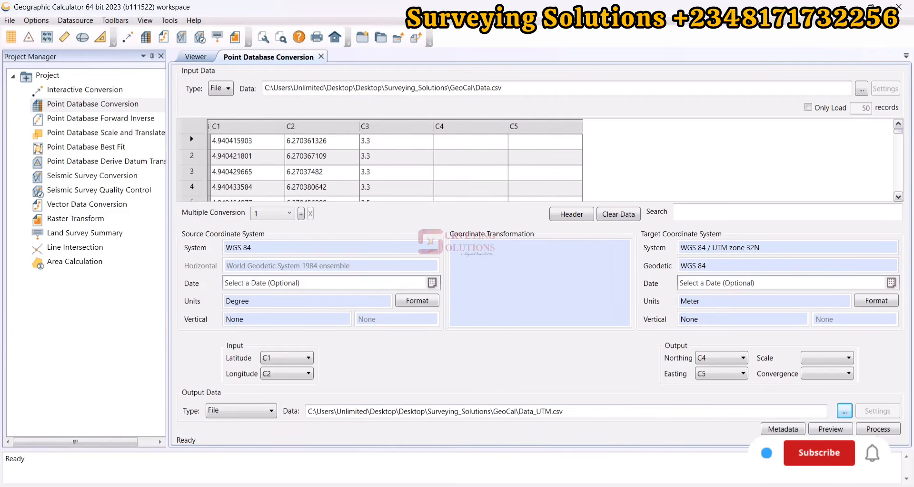
- Process the conversion job and open the resulting Data_UTM CSV from the GeoCal folder in Excel
click(877, 428)
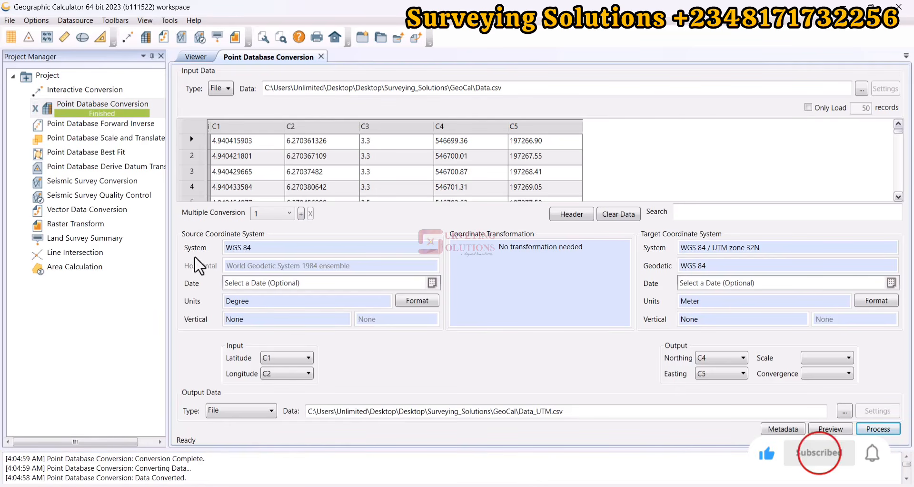
key(alt+Tab)
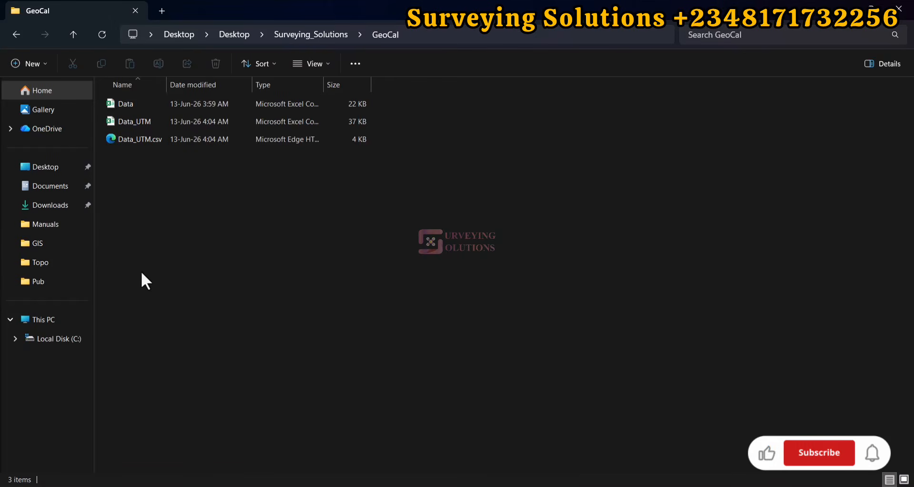
double_click(138, 124)
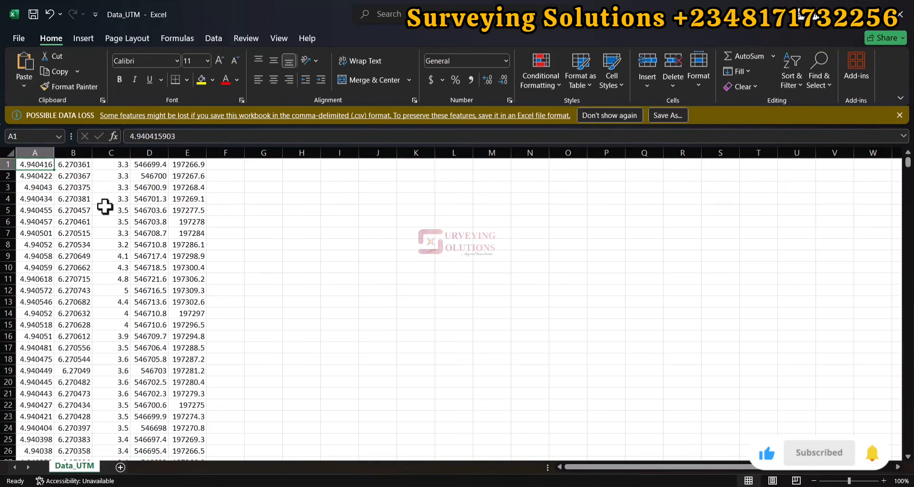
- Insert an empty row above the first row of coordinates
click(7, 164)
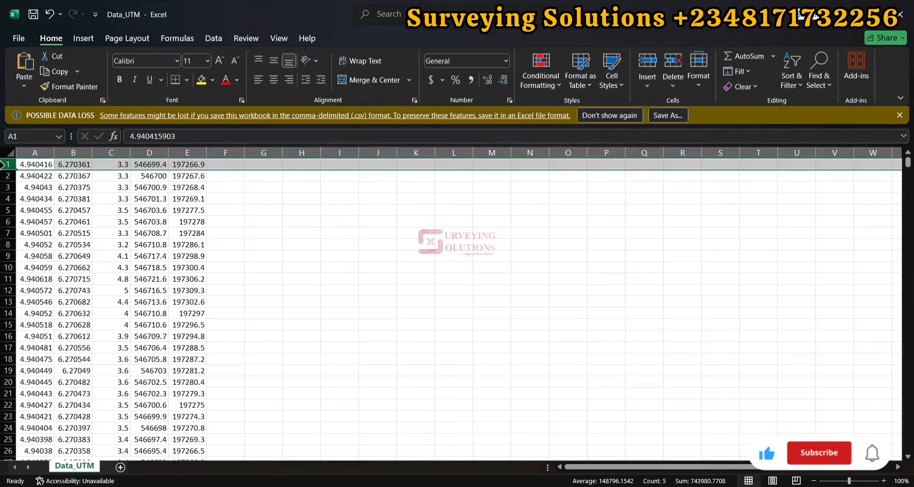
right_click(7, 164)
click(53, 286)
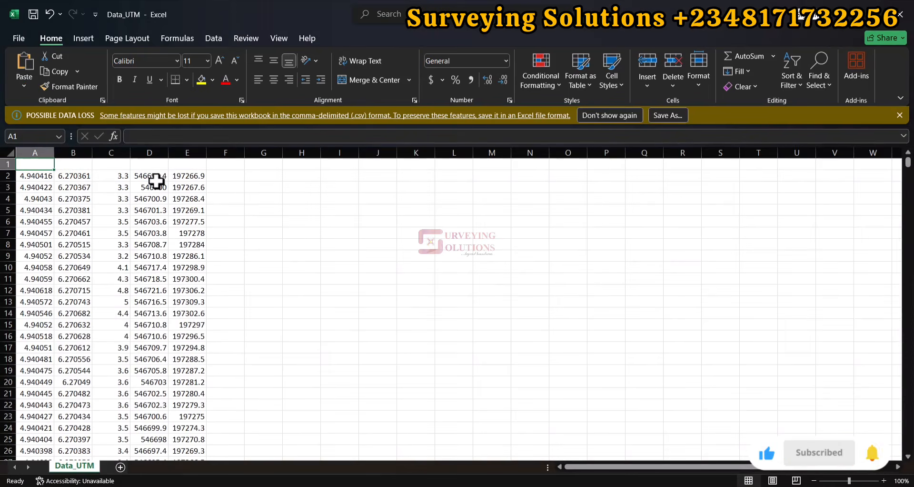
- Enter the headers LAT, LONG, ALT, N and E in cells A1 to E1 and save the file
text(LAT)
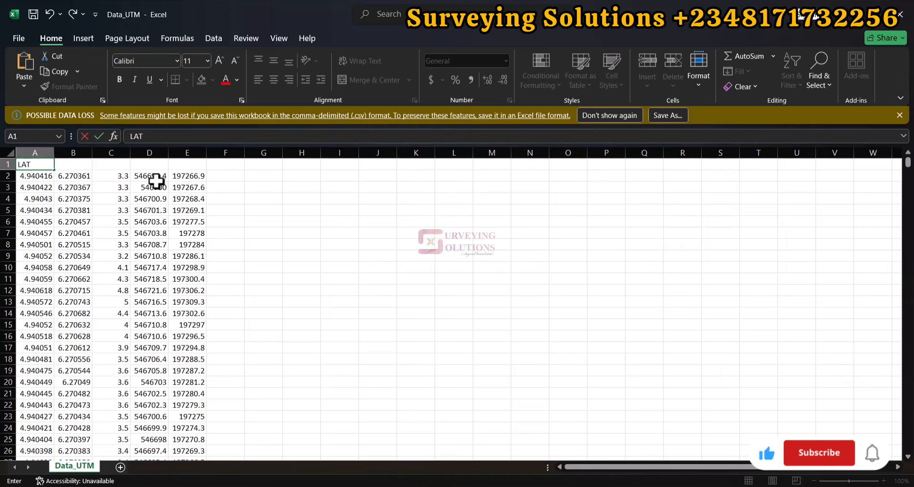
key(Tab)
text(LO)
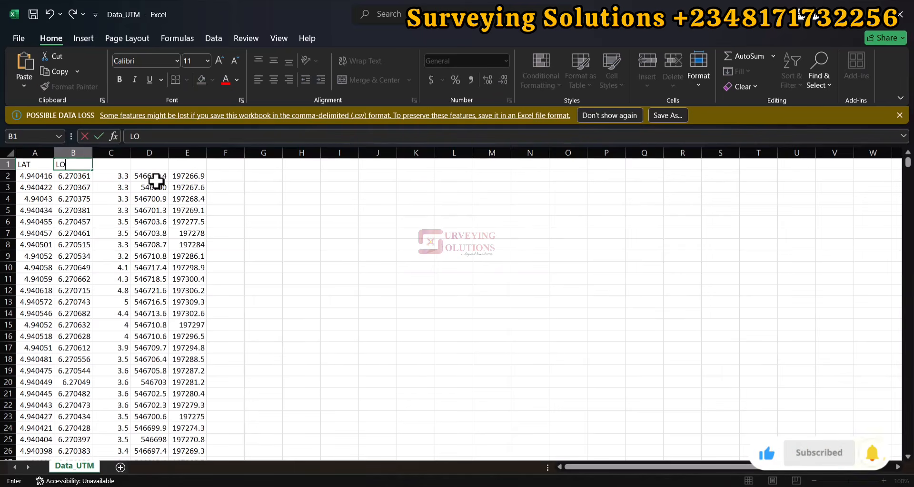
text(NG)
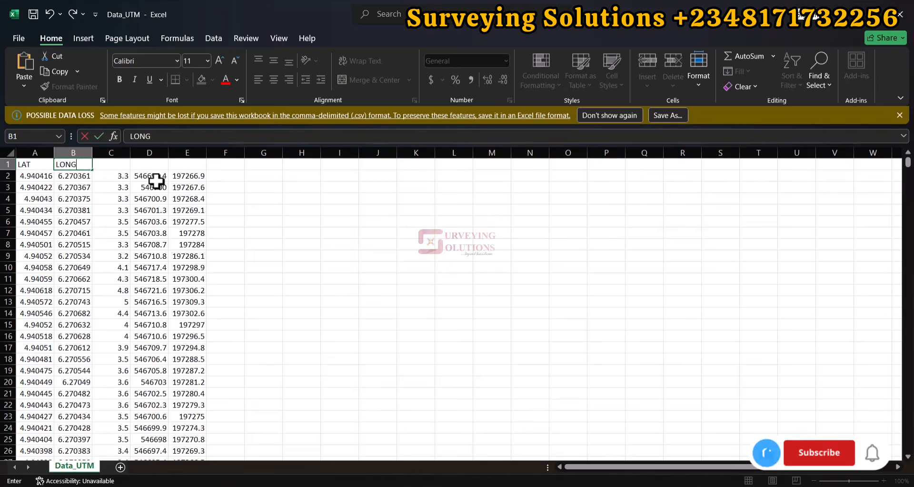
key(Tab)
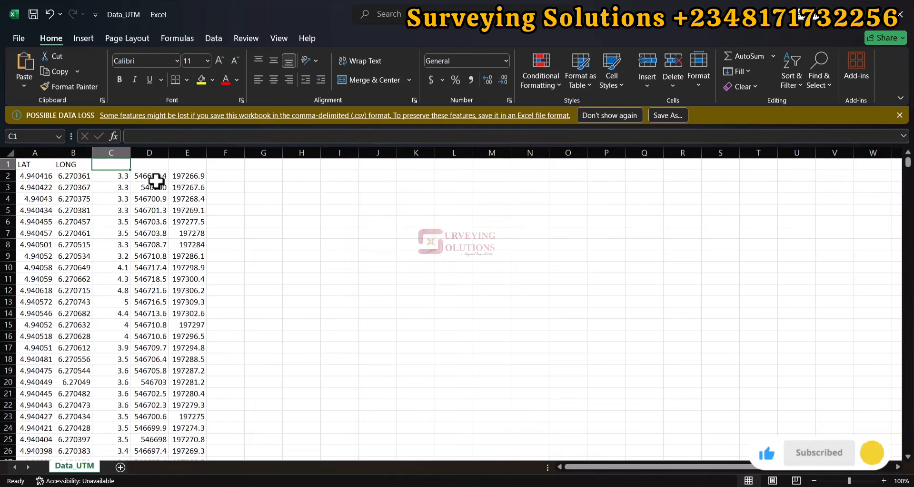
text(ALT)
key(Tab)
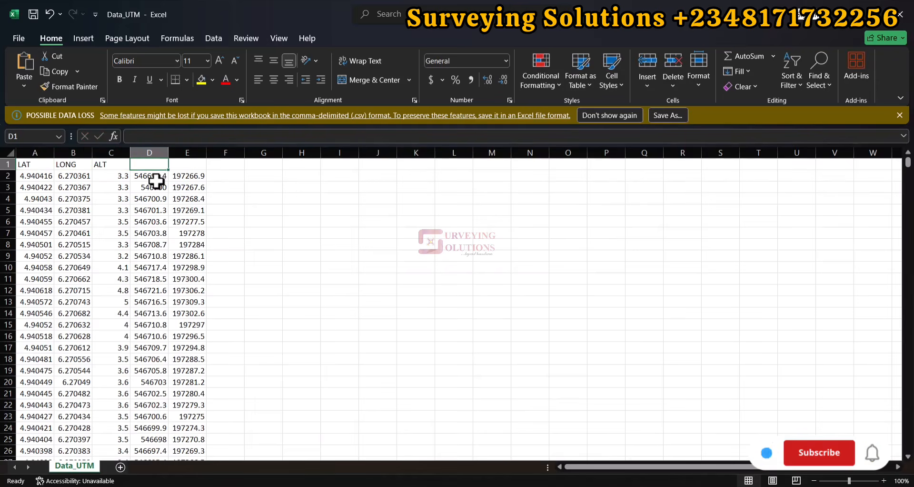
text(N)
key(Tab)
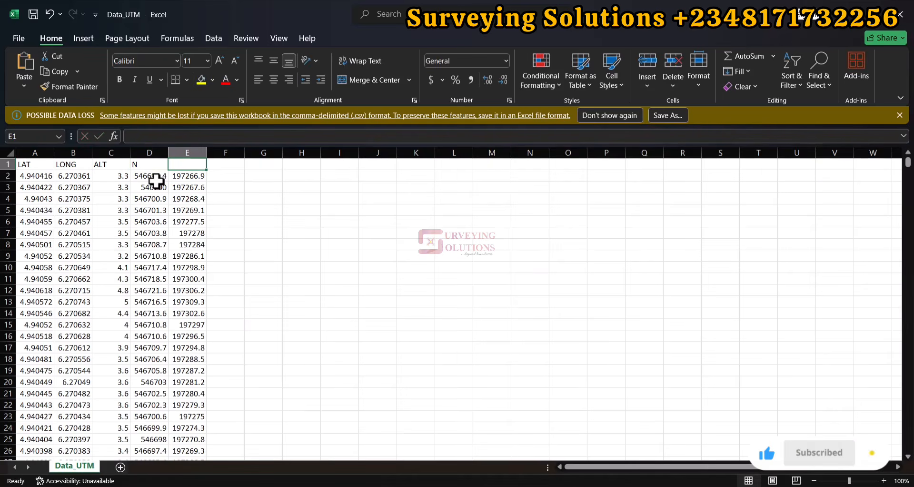
text(E)
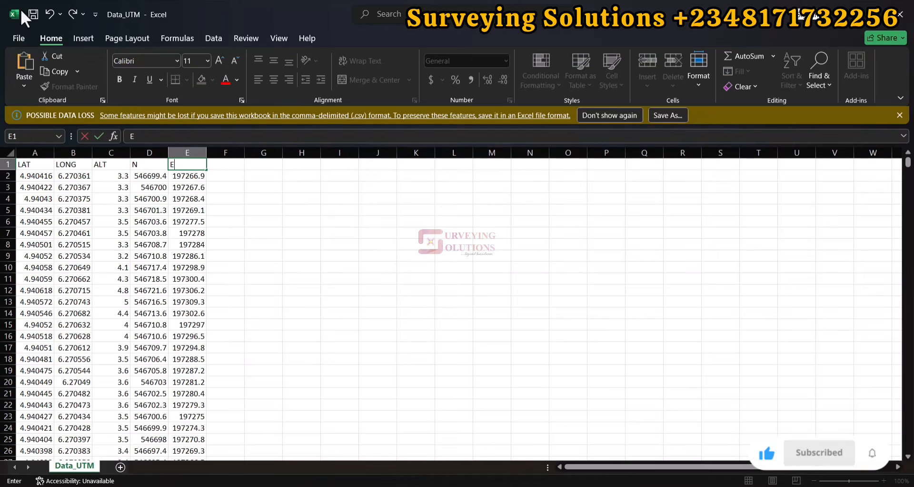
click(32, 15)
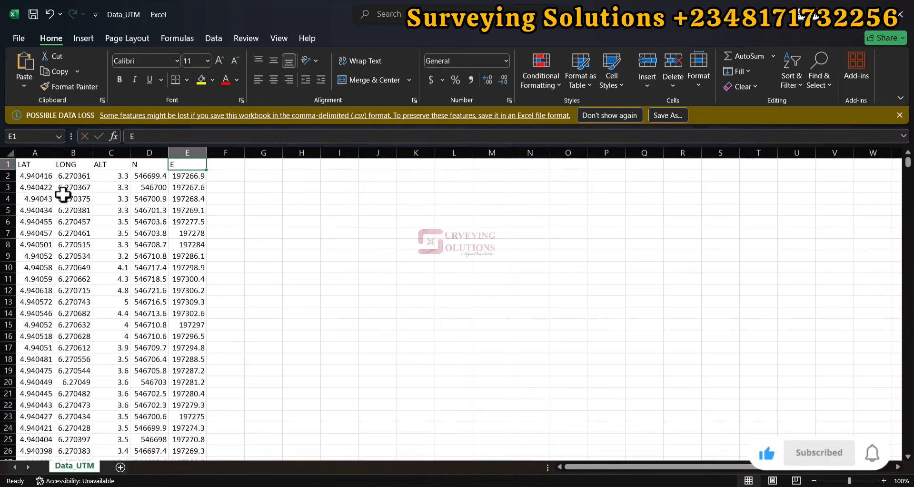
click(614, 429)
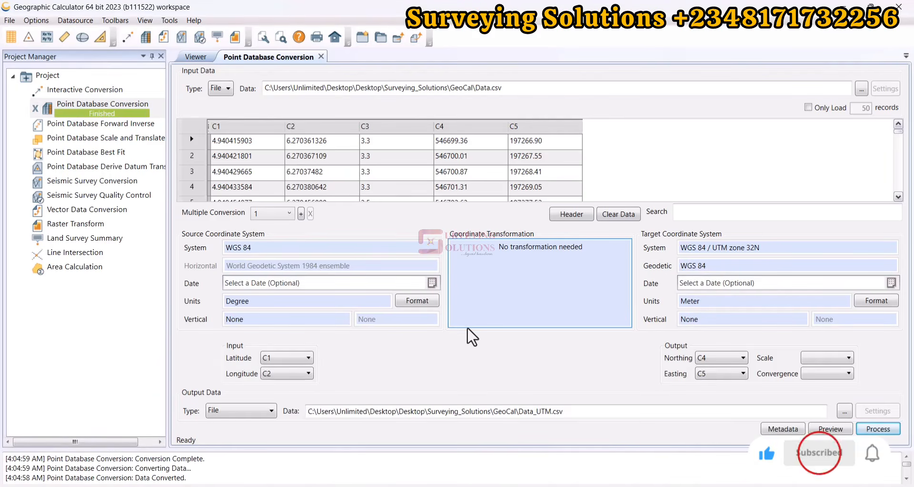
click(622, 428)
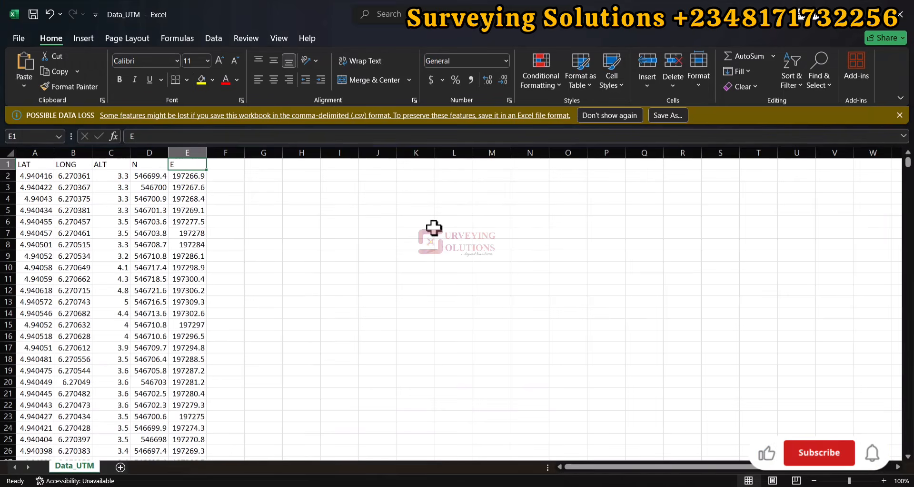